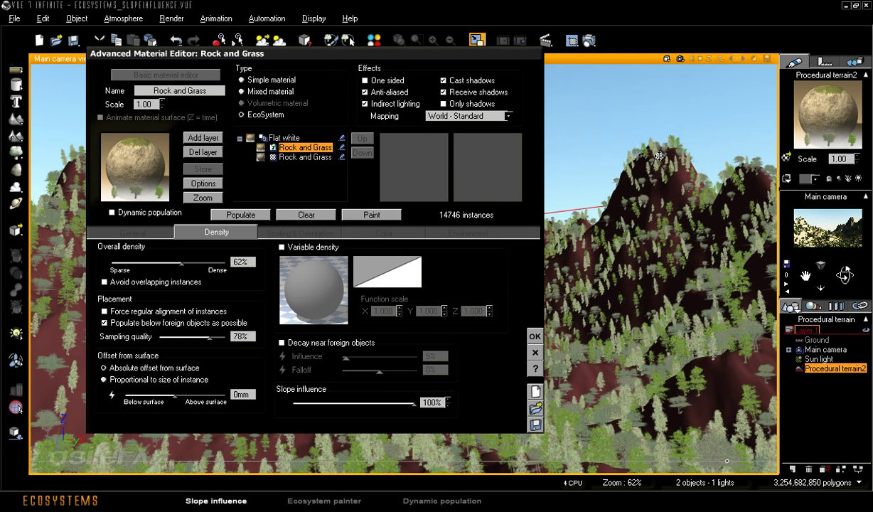
# Set the slope influence of the terrain's Rock and Grass ecosystem to 0% and repopulate it.
pyautogui.press('Return')
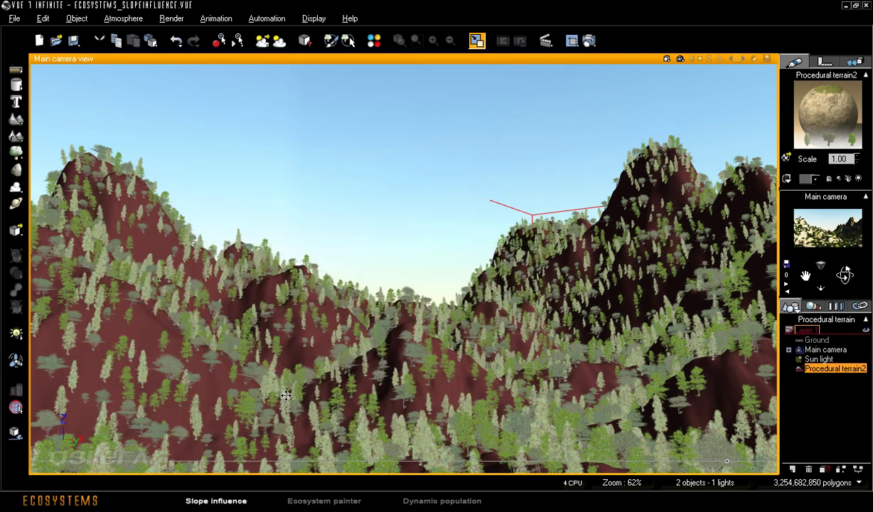
pyautogui.click(837, 393)
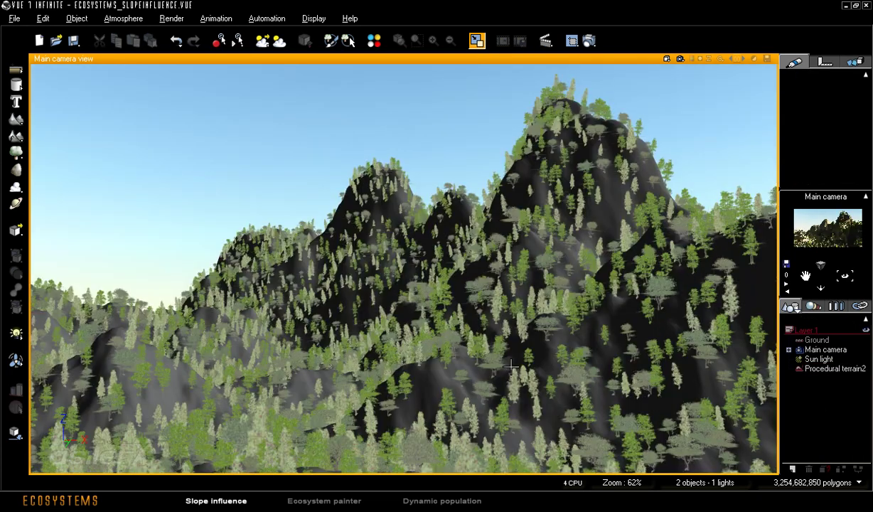
pyautogui.moveTo(420, 348); pyautogui.dragTo(505, 353, button='right')
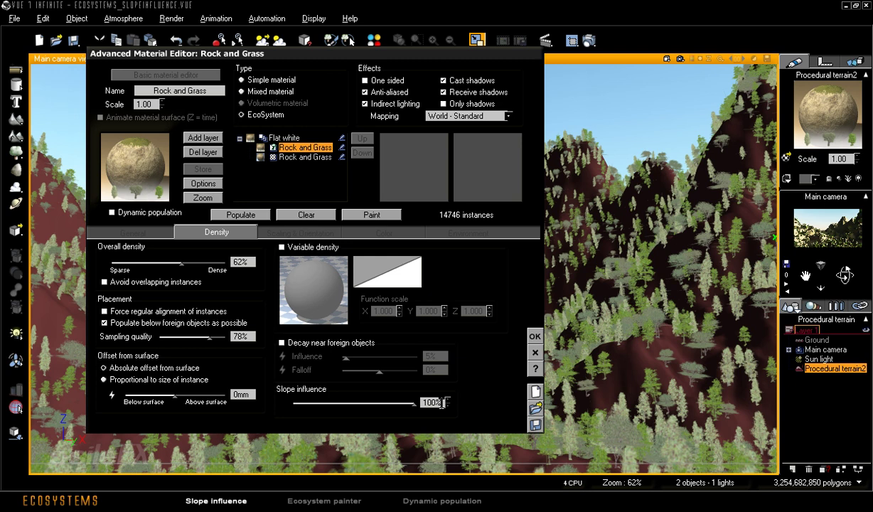
pyautogui.click(534, 337)
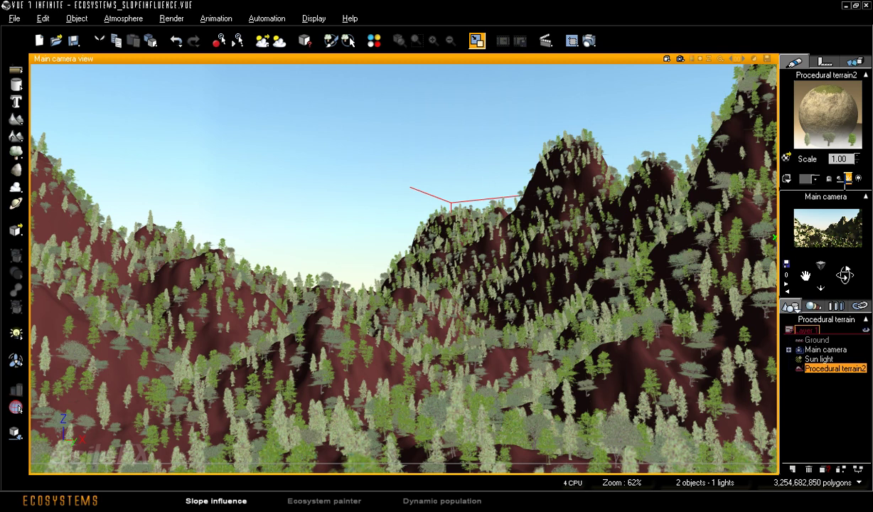
pyautogui.doubleClick(827, 116)
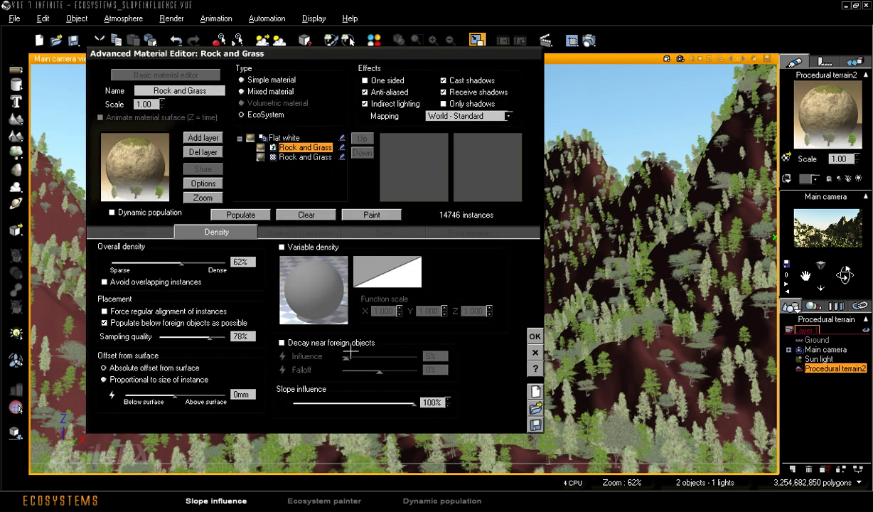
pyautogui.moveTo(414, 402); pyautogui.dragTo(291, 403)
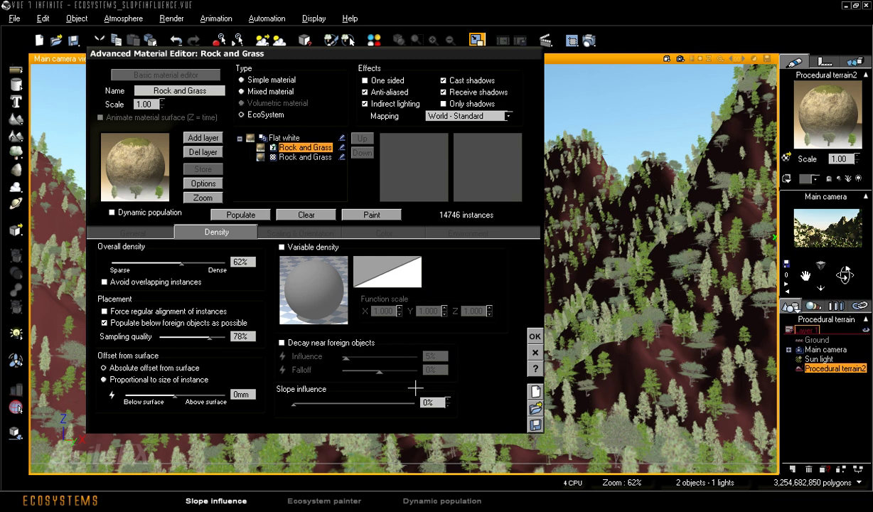
pyautogui.click(242, 215)
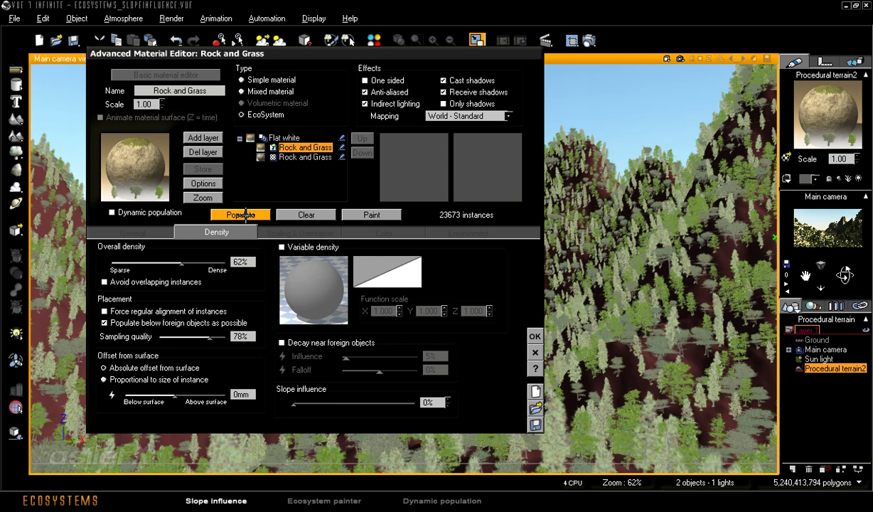
pyautogui.click(537, 336)
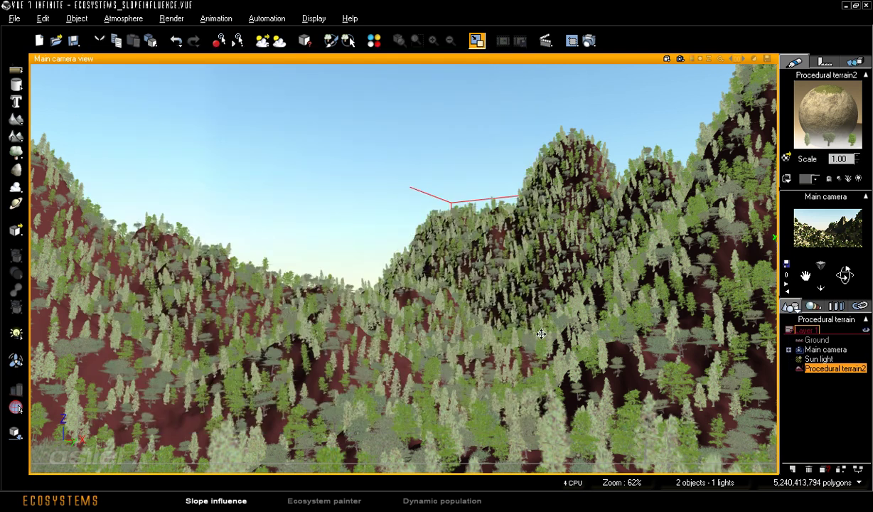
# Raise the overall density of the terrain's ecosystem to 93% and repopulate it.
pyautogui.moveTo(845, 275); pyautogui.dragTo(819, 275)
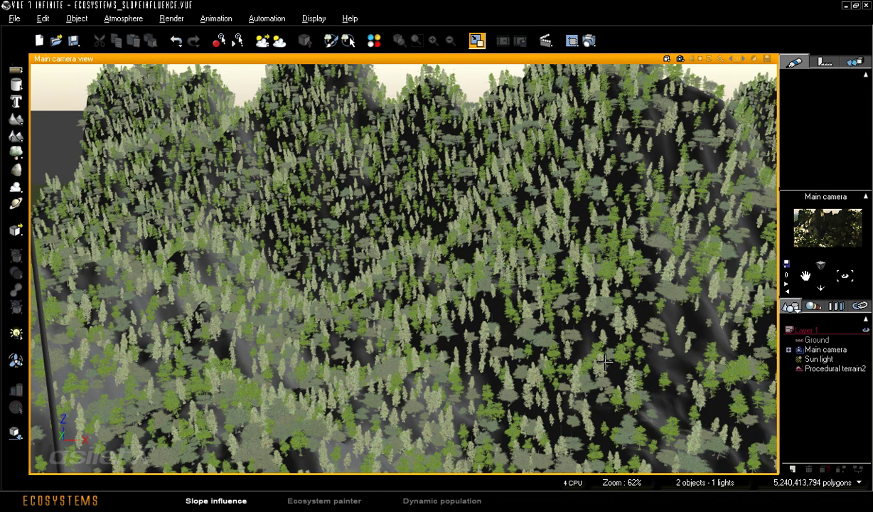
pyautogui.doubleClick(603, 362)
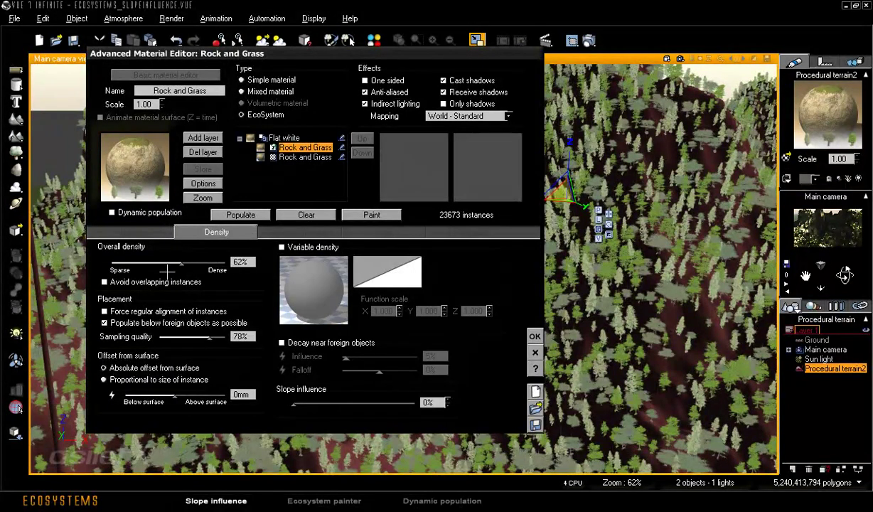
pyautogui.moveTo(207, 264); pyautogui.dragTo(217, 263)
pyautogui.click(240, 214)
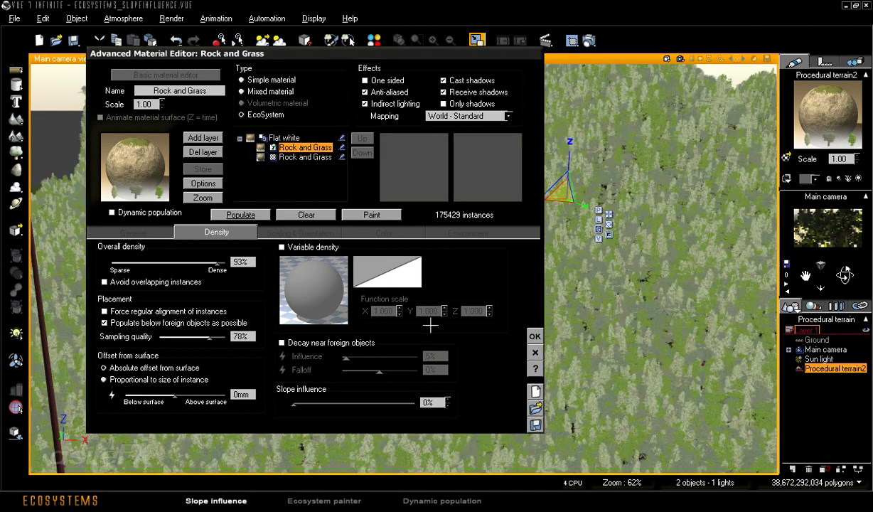
pyautogui.click(534, 336)
pyautogui.click(829, 408)
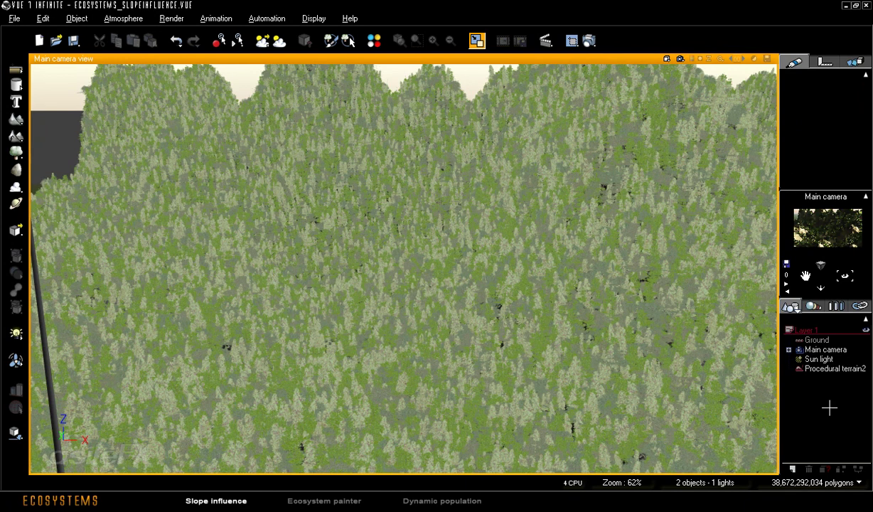
# Set the slope influence of Procedural terrain2's ecosystem to 100% and repopulate the dense forest.
pyautogui.moveTo(716, 357); pyautogui.dragTo(678, 309, button='right')
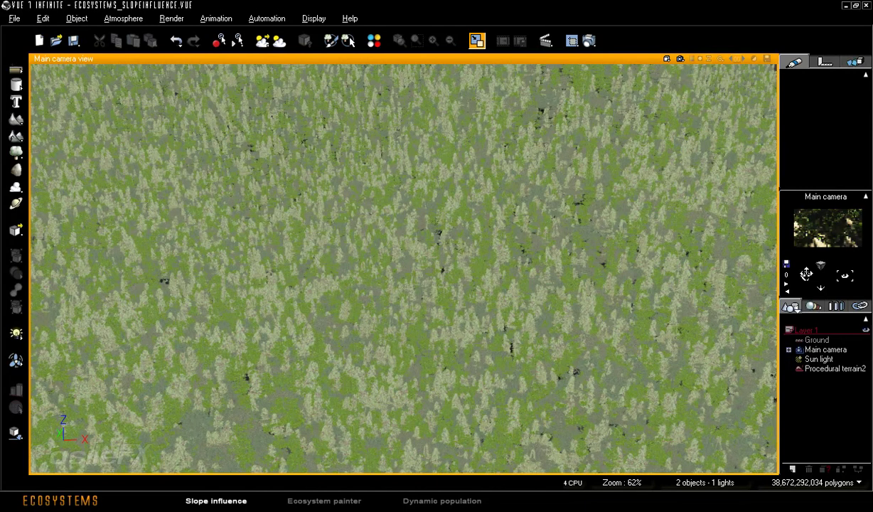
pyautogui.moveTo(805, 276); pyautogui.dragTo(805, 276)
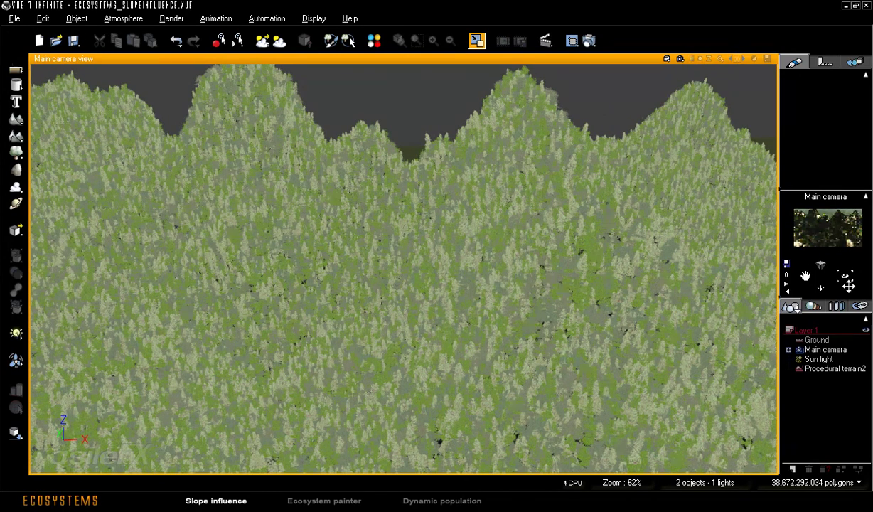
pyautogui.moveTo(844, 276); pyautogui.dragTo(844, 277)
pyautogui.click(832, 367)
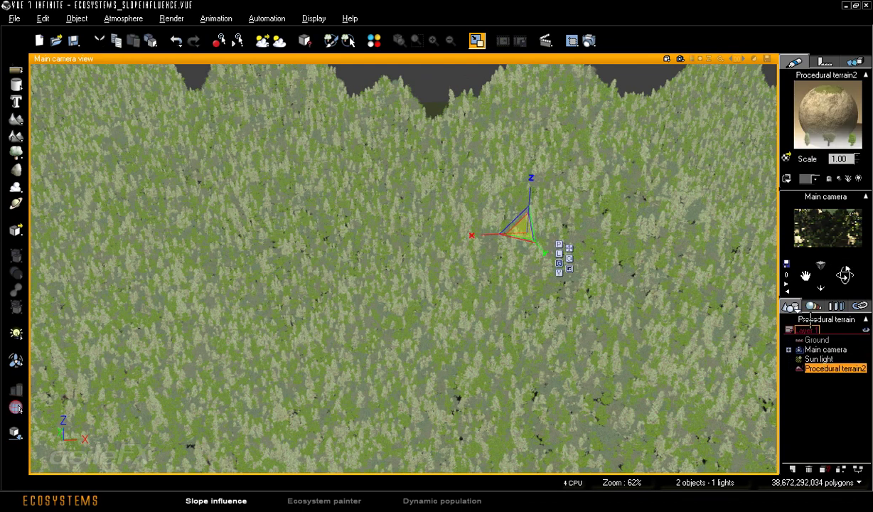
pyautogui.doubleClick(840, 108)
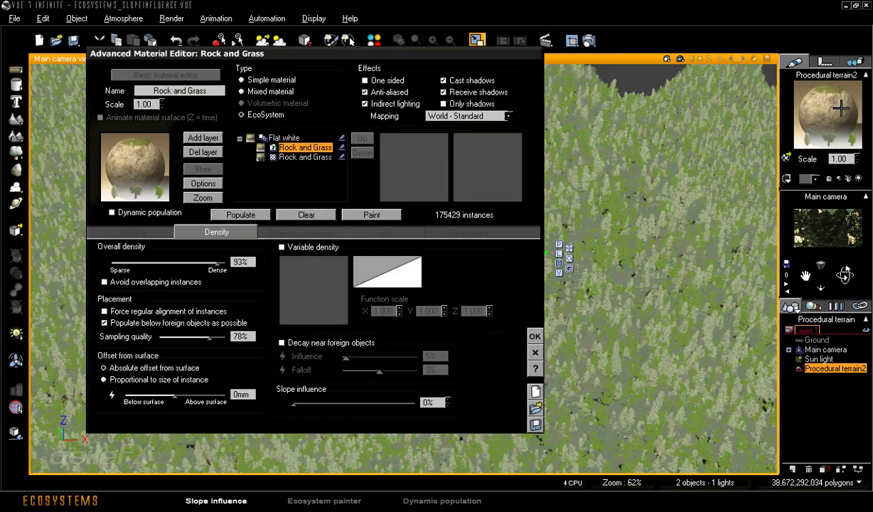
pyautogui.moveTo(292, 407); pyautogui.dragTo(464, 409)
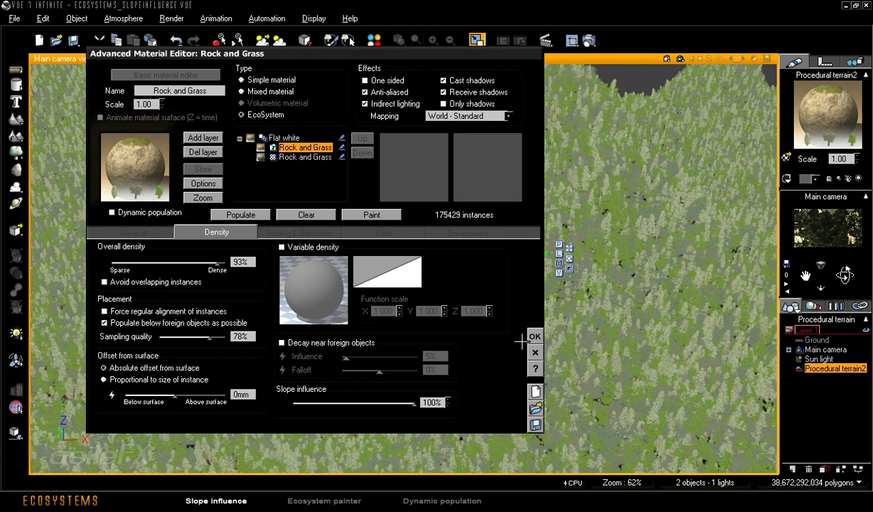
pyautogui.click(238, 215)
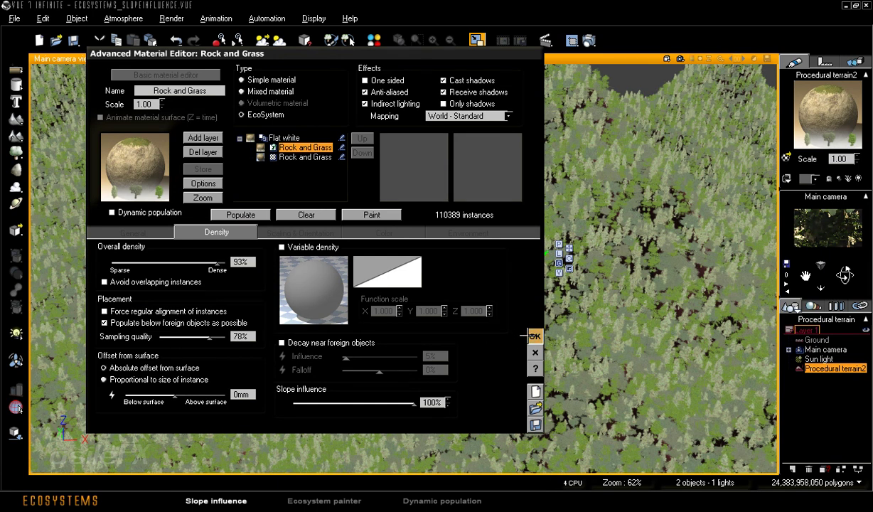
pyautogui.click(534, 336)
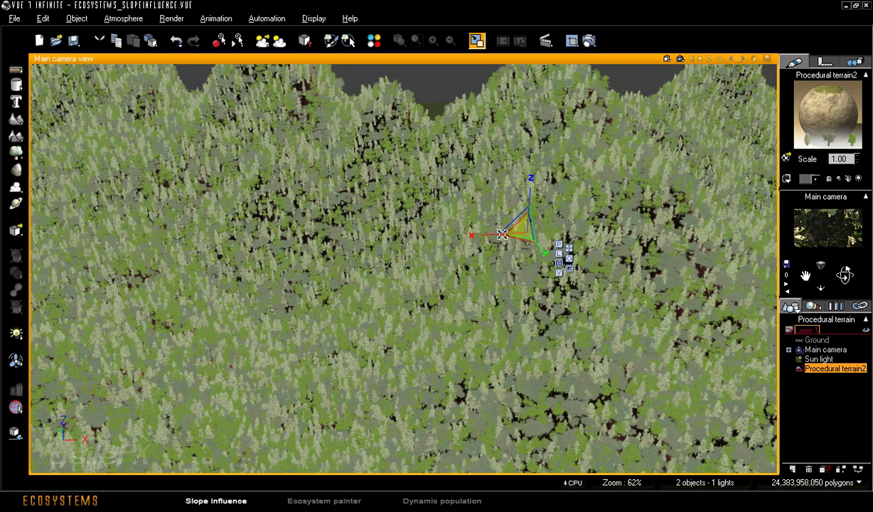
# Reduce the slope influence of the terrain's ecosystem to 55% and repopulate it.
pyautogui.moveTo(845, 275)
pyautogui.mouseDown()
pyautogui.moveTo(832, 276)
pyautogui.moveTo(846, 273)
pyautogui.moveTo(844, 281)
pyautogui.mouseUp()
pyautogui.click(547, 309)
pyautogui.moveTo(547, 308); pyautogui.dragTo(341, 327, button='right')
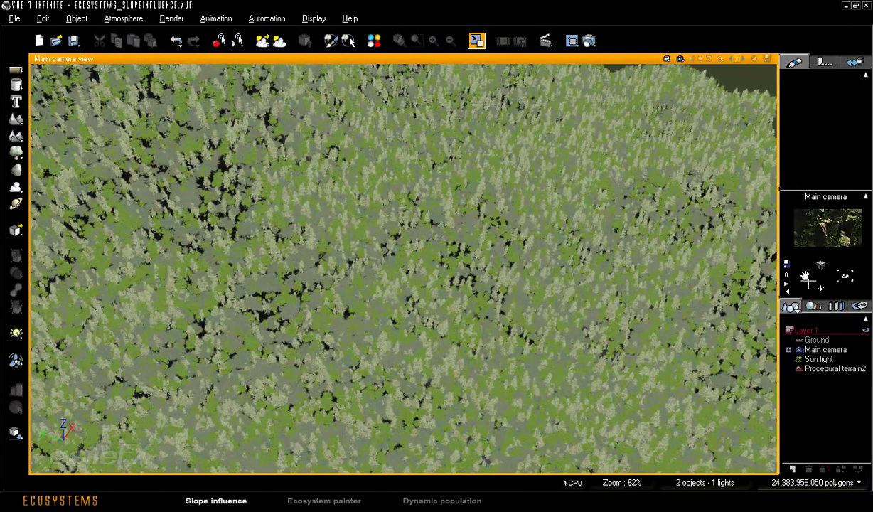
pyautogui.moveTo(804, 275); pyautogui.dragTo(795, 257)
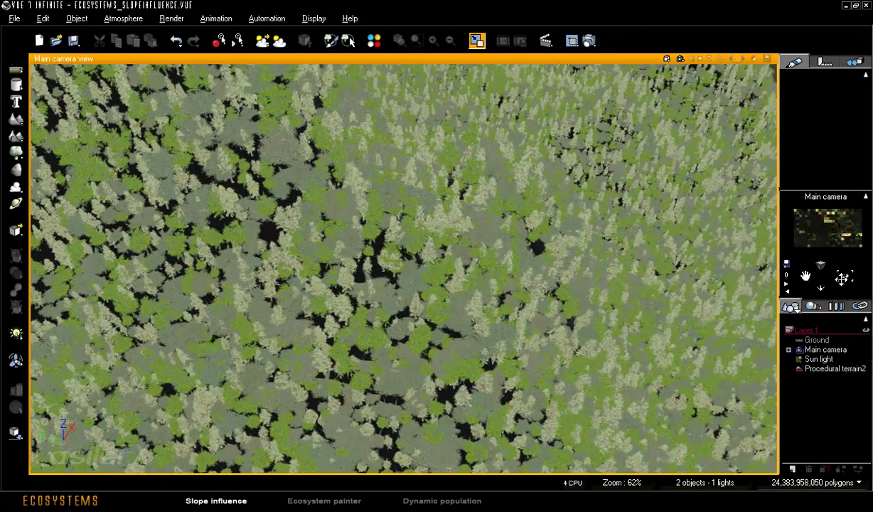
pyautogui.moveTo(842, 278); pyautogui.dragTo(822, 287)
pyautogui.click(830, 368)
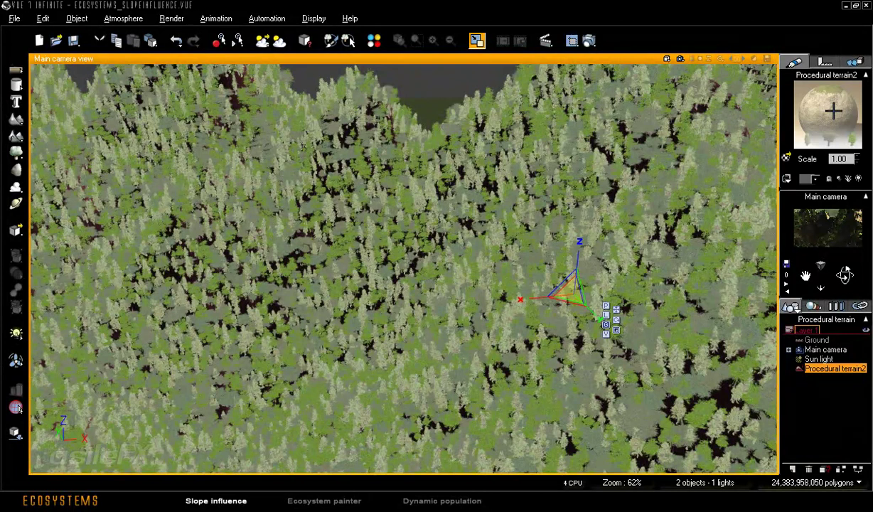
pyautogui.doubleClick(833, 110)
pyautogui.moveTo(344, 412); pyautogui.dragTo(353, 428)
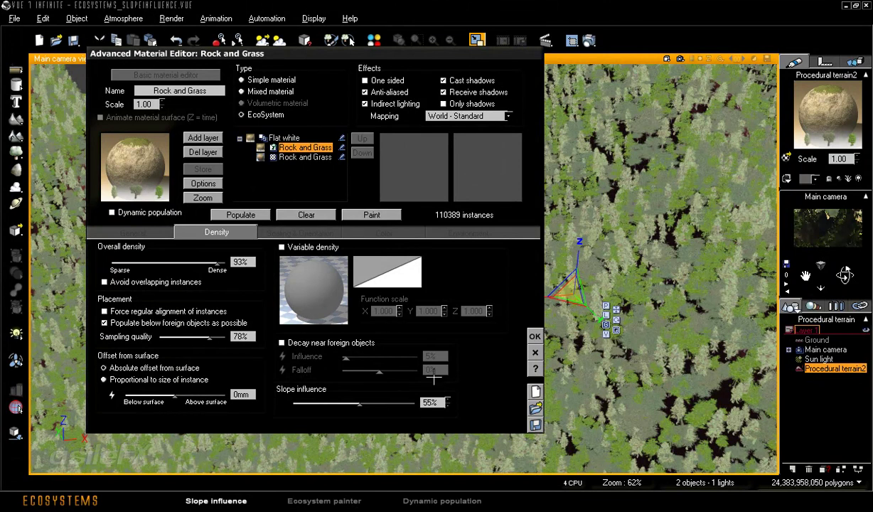
pyautogui.click(262, 214)
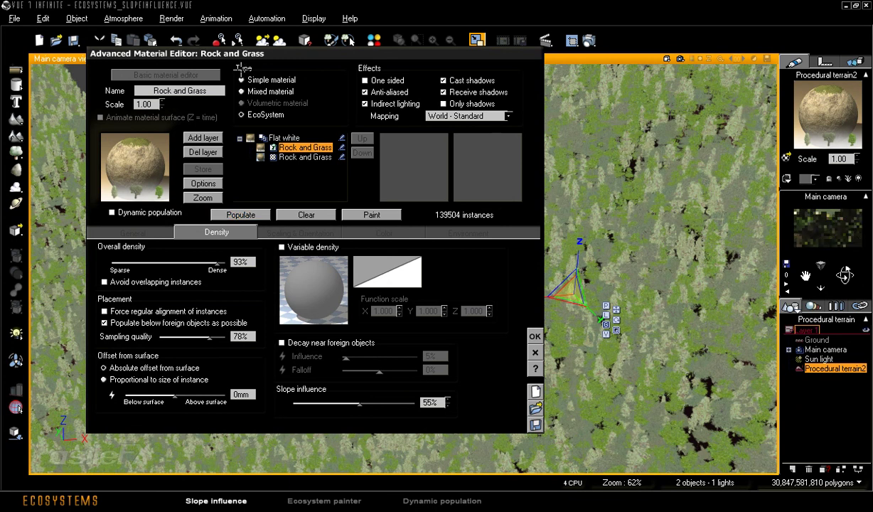
pyautogui.click(536, 336)
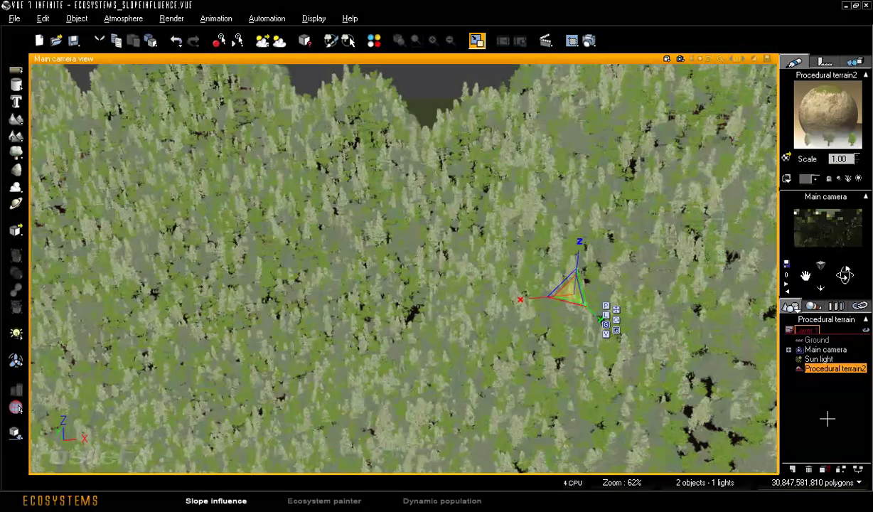
# Examine the repopulated trees on the terrain's steep slopes from different camera angles.
pyautogui.click(796, 424)
pyautogui.moveTo(487, 212)
pyautogui.mouseDown(button='right')
pyautogui.moveTo(577, 248)
pyautogui.moveTo(356, 253)
pyautogui.moveTo(446, 211)
pyautogui.moveTo(474, 209)
pyautogui.mouseUp(button='right')
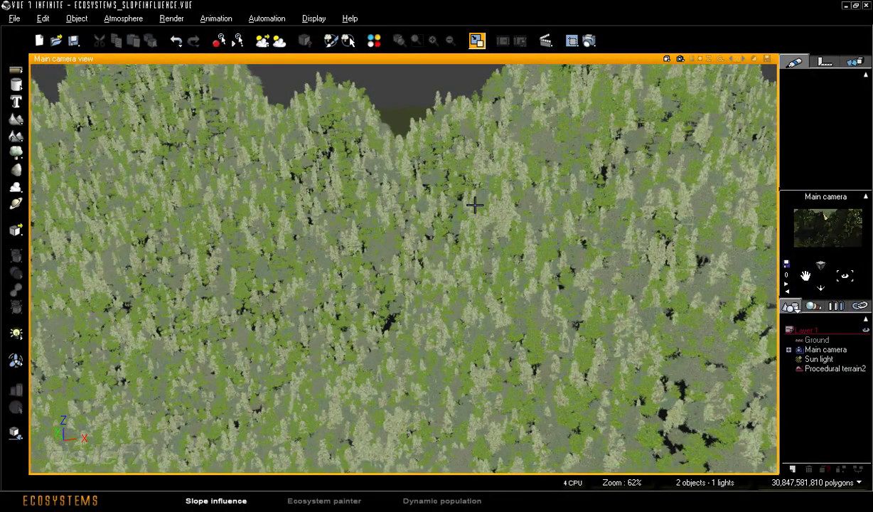
pyautogui.moveTo(848, 277)
pyautogui.mouseDown()
pyautogui.moveTo(847, 286)
pyautogui.moveTo(844, 279)
pyautogui.mouseUp()
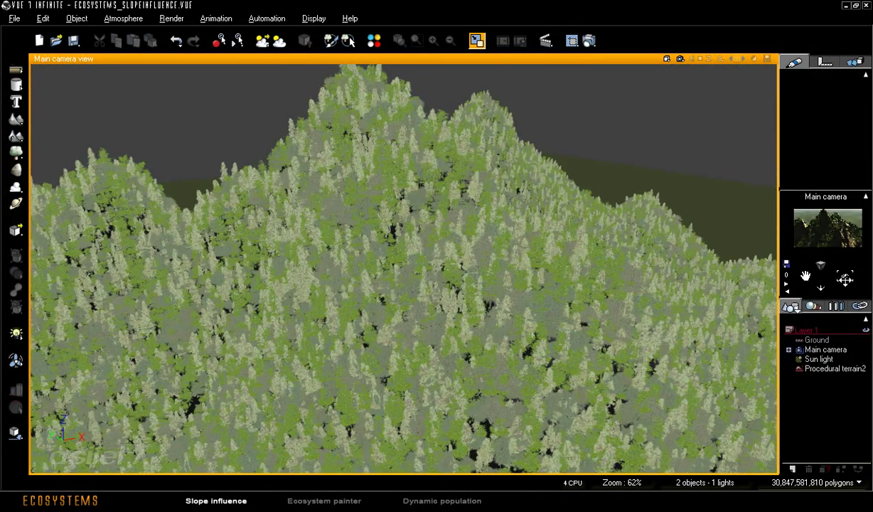